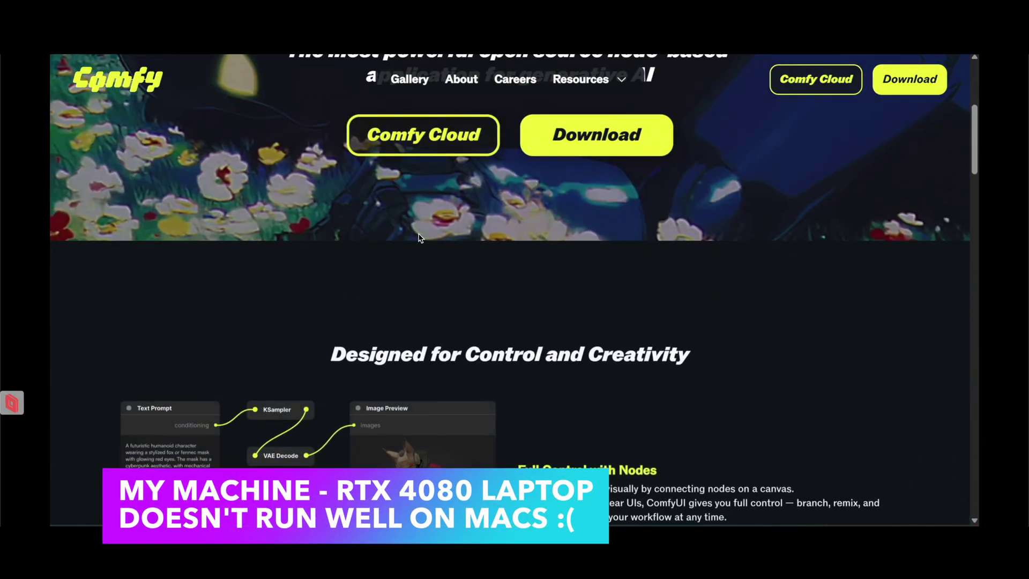
Pan the graph to the VAE Decode and Save Image nodes and briefly peek at the model library.
scroll(418, 238, "down", 15)
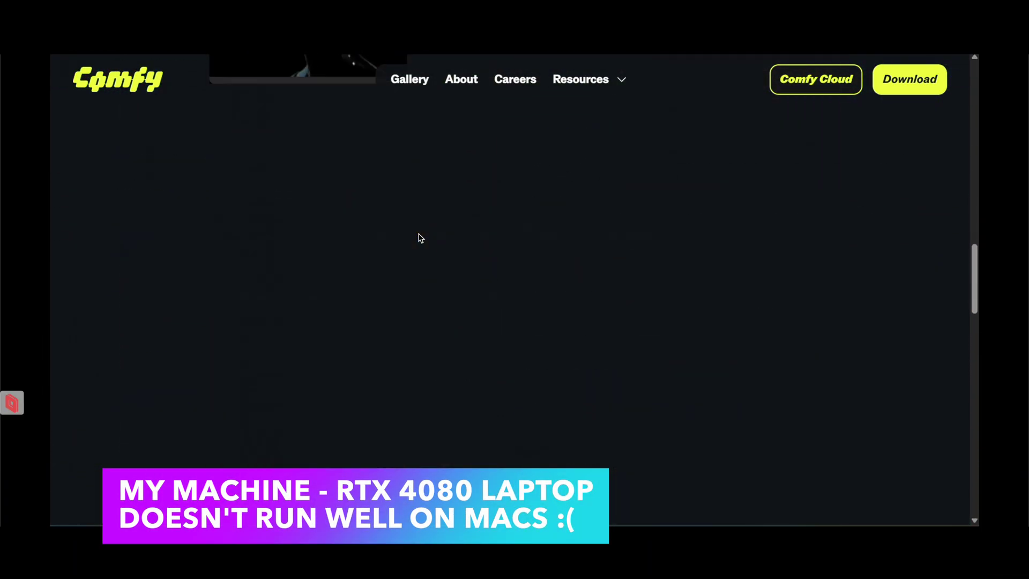
scroll(420, 238, "down", 10)
scroll(420, 238, "up", 20)
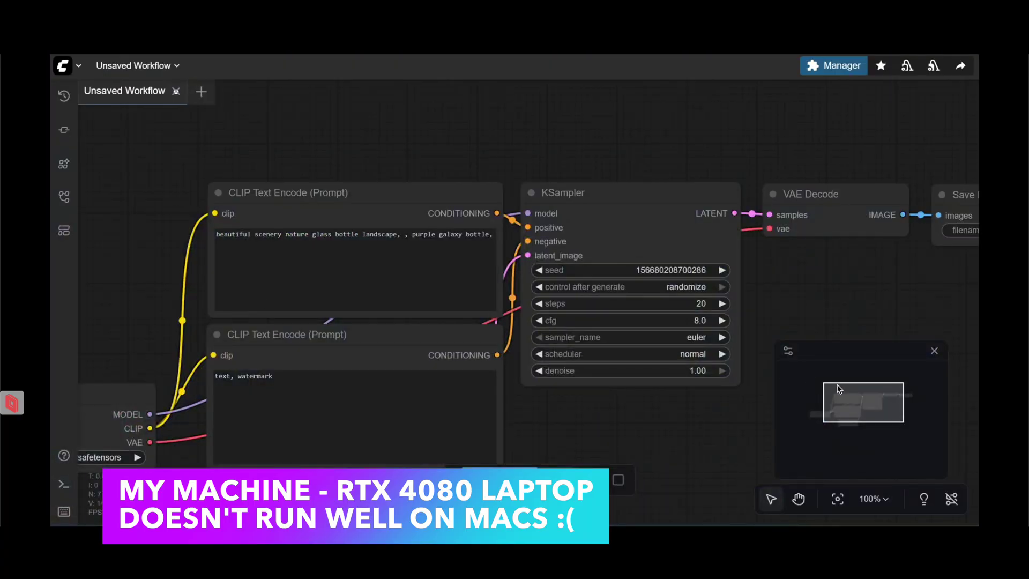
mouse_move(865, 405)
left_mouse_down()
mouse_move(836, 406)
mouse_move(829, 425)
mouse_move(904, 401)
mouse_move(848, 410)
left_mouse_up()
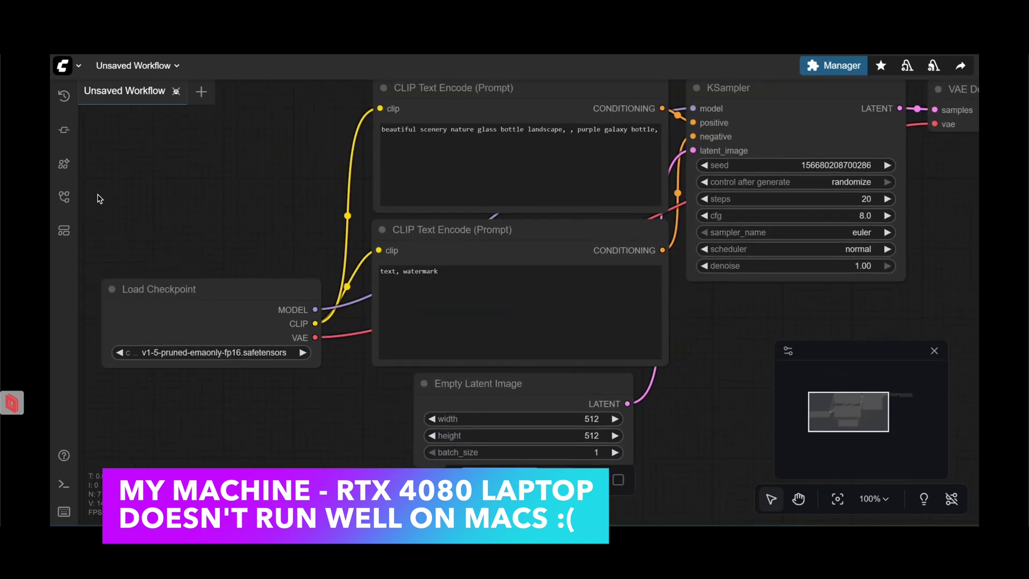
left_click(64, 164)
left_click(63, 163)
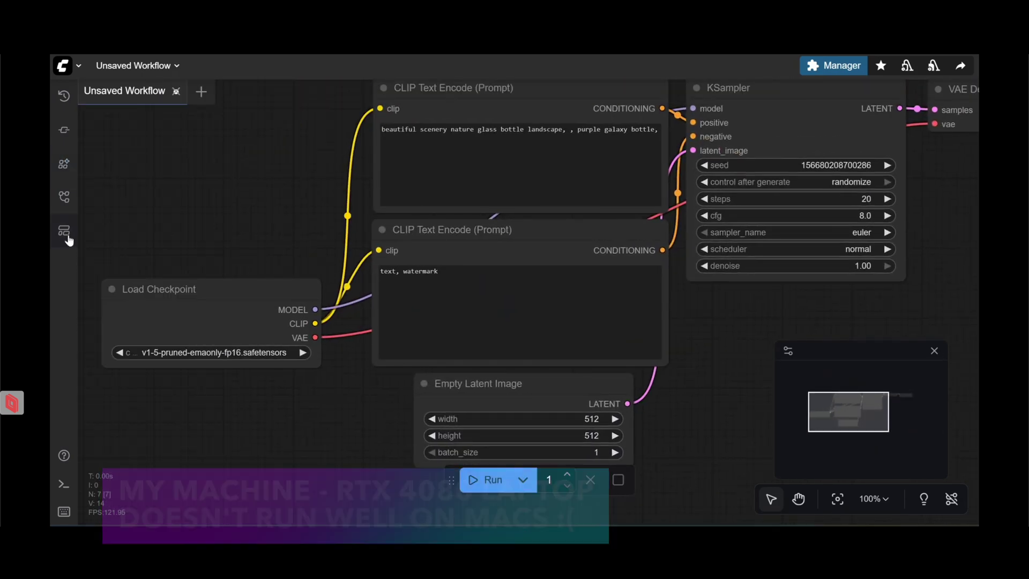
Load the Wan 2.2 14B First-Last Frame to Video card from the workflow template browser.
left_click(68, 239)
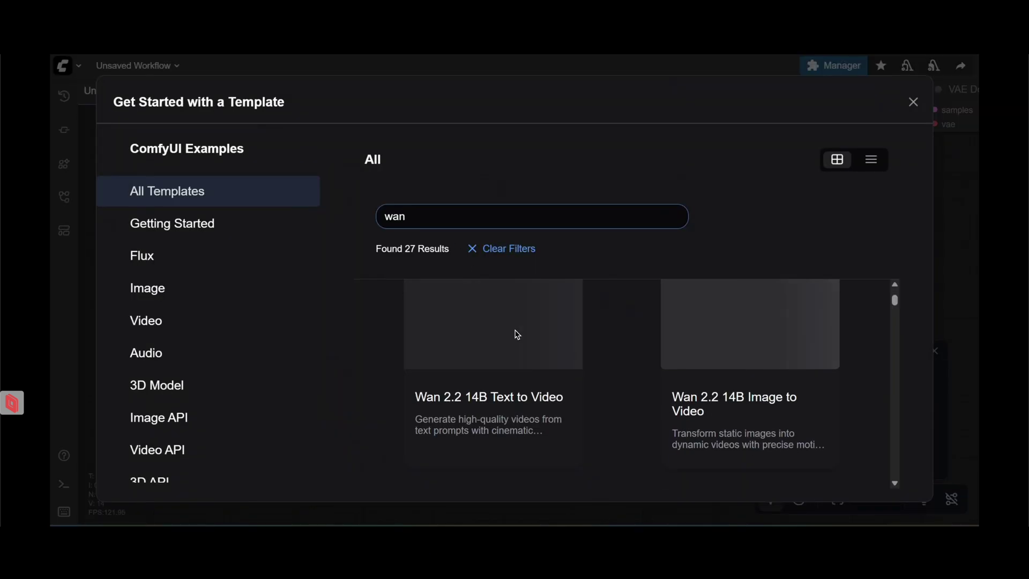
scroll(580, 368, "down", 5)
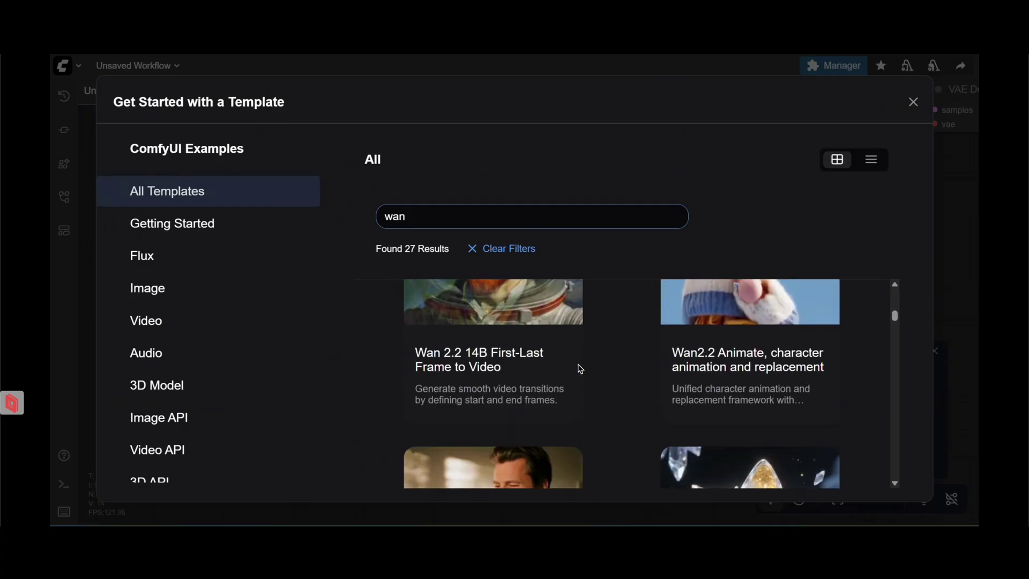
type("i")
key("BackSpace")
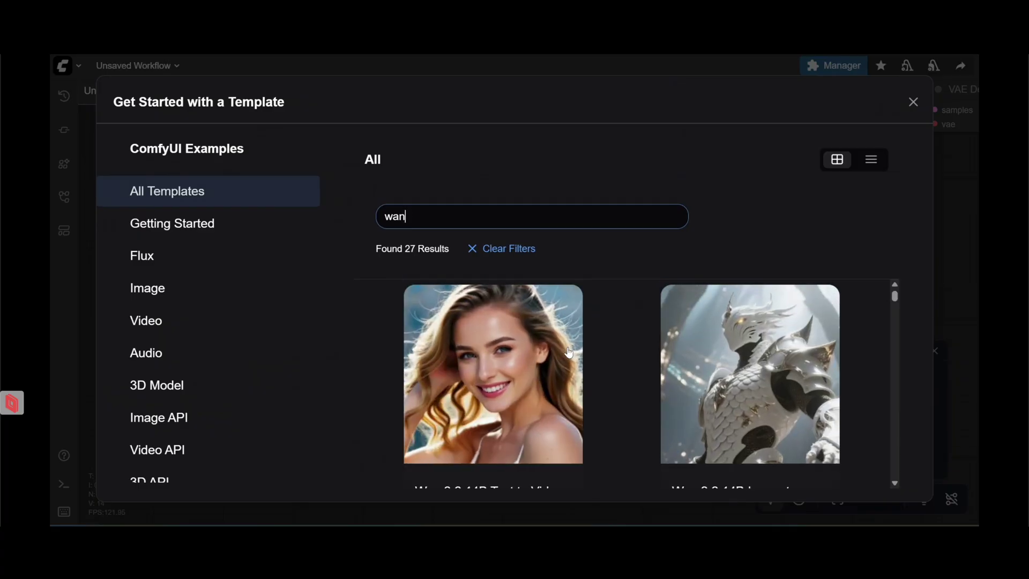
scroll(569, 352, "down", 5)
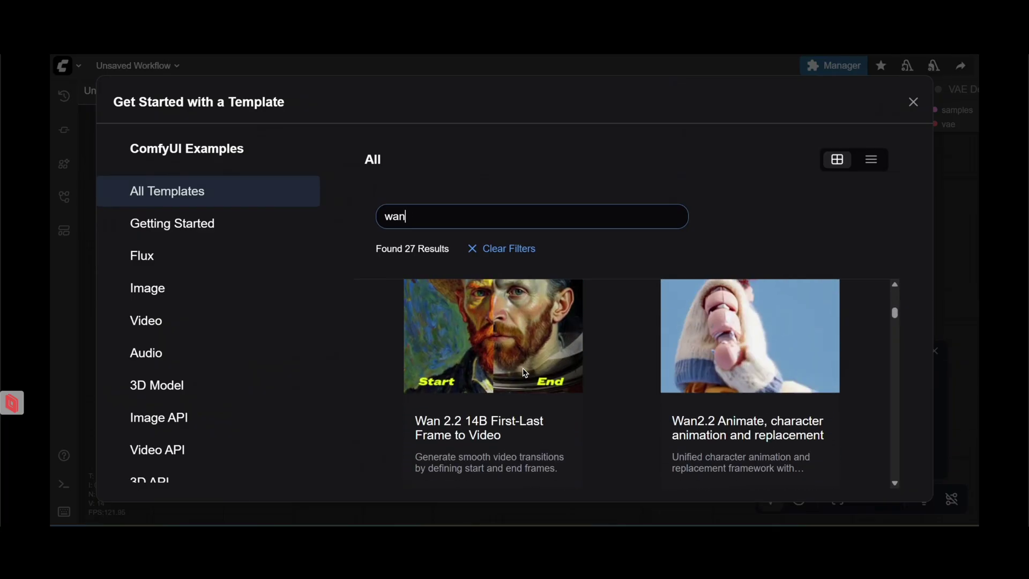
left_click(547, 376)
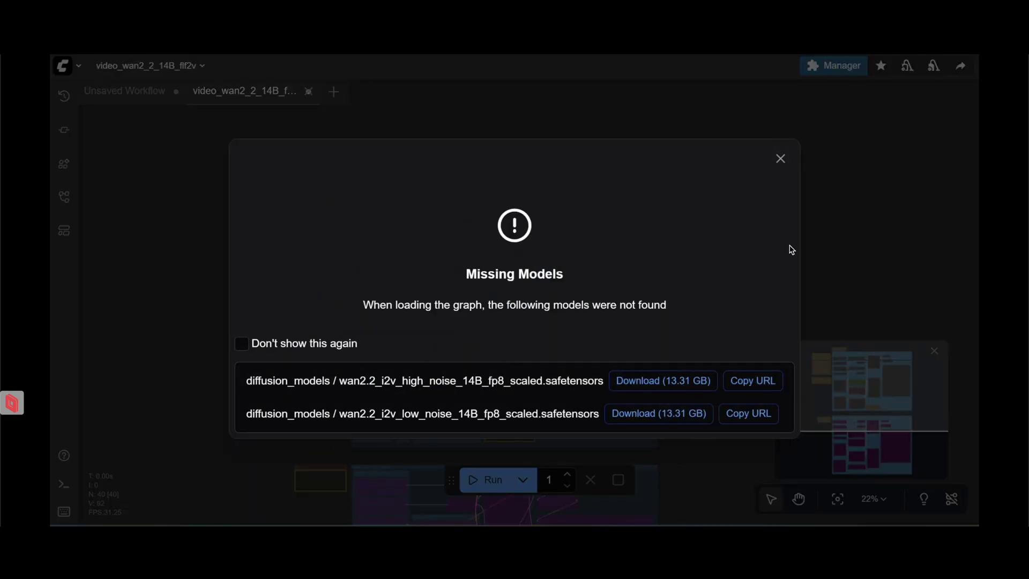
Dismiss the missing-models warning and select the high-noise Load Diffusion Model node in the Wan2.2 I2V group.
left_click(780, 159)
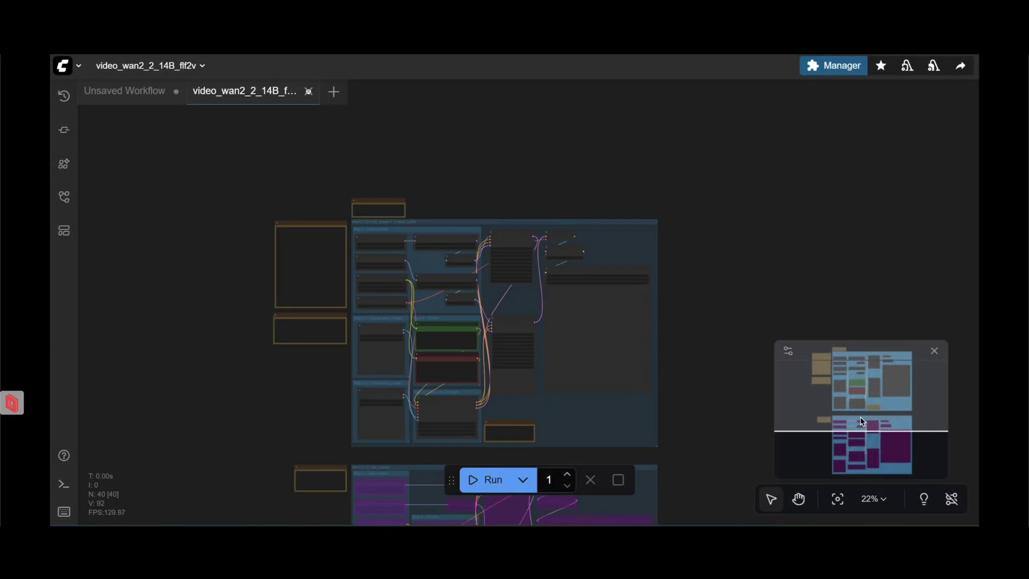
scroll(850, 368, "up", 10)
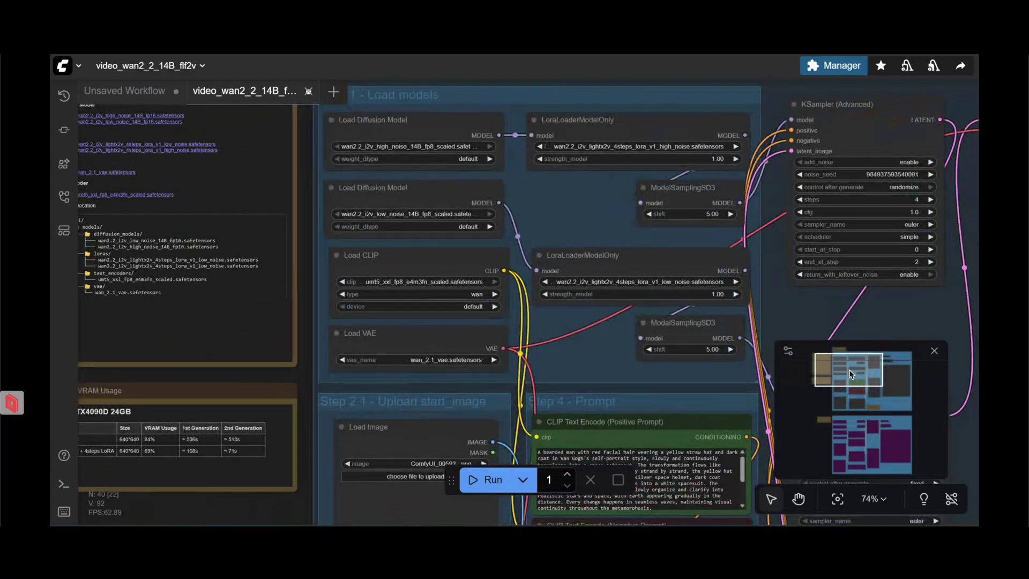
mouse_move(849, 369)
left_mouse_down()
mouse_move(831, 352)
mouse_move(902, 374)
mouse_move(891, 364)
mouse_move(854, 401)
mouse_move(838, 390)
mouse_move(886, 407)
mouse_move(836, 361)
mouse_move(848, 357)
left_mouse_up()
scroll(530, 286, "up", 7)
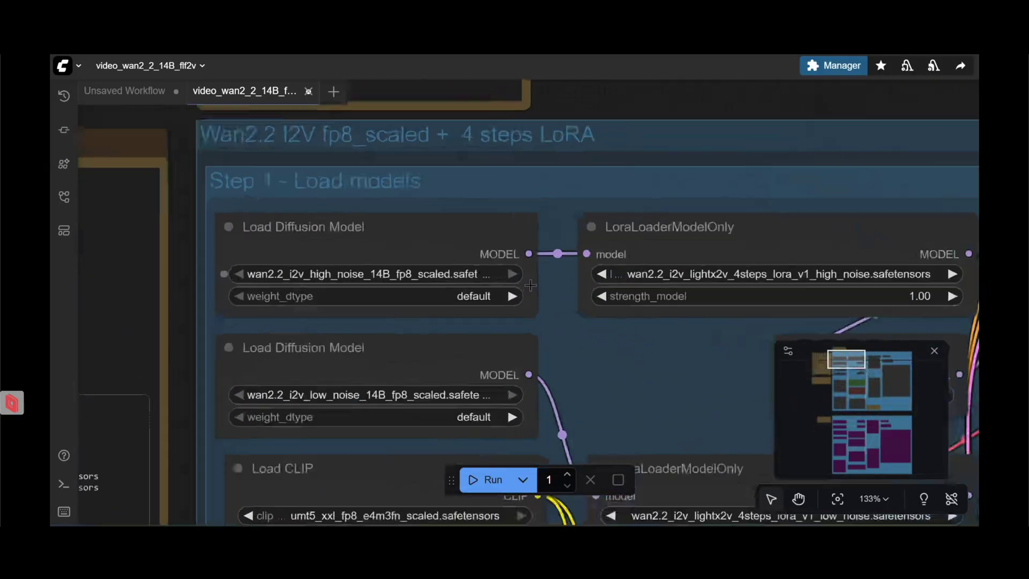
scroll(531, 286, "down", 5)
left_click(483, 248)
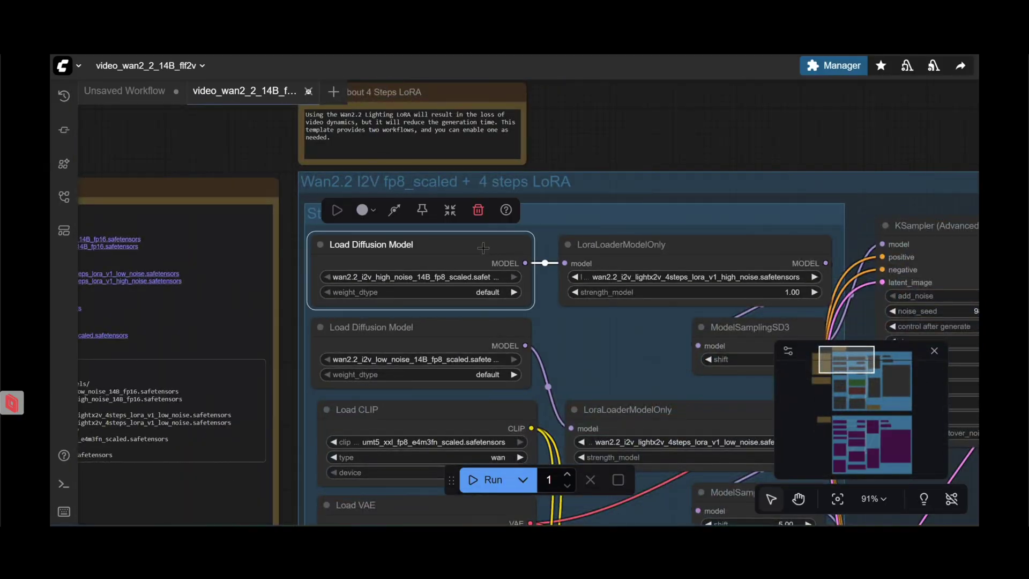
Add a Unet Loader (GGUF) node via the 'gguf' node search and place it above the model loaders.
left_click(562, 148)
double_click(586, 144)
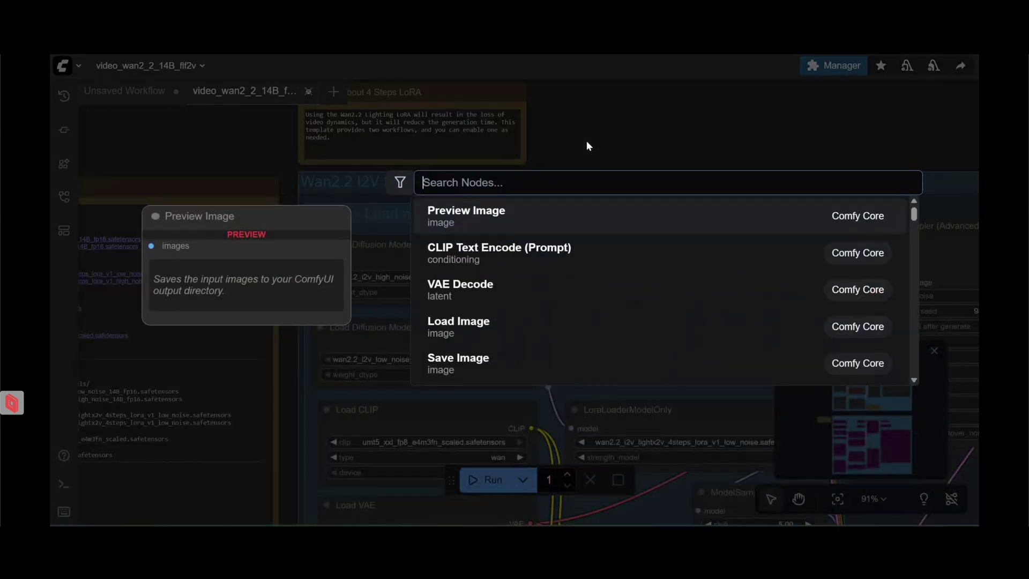
type("ggiuf")
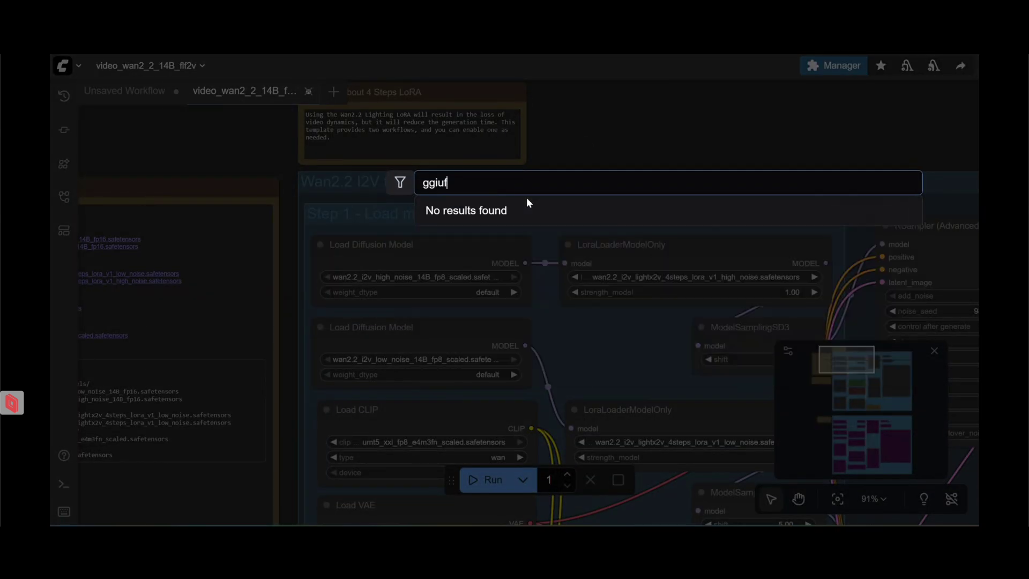
key("ctrl+a")
type("gguf")
left_click(519, 217)
left_click_drag(636, 141, 427, 182)
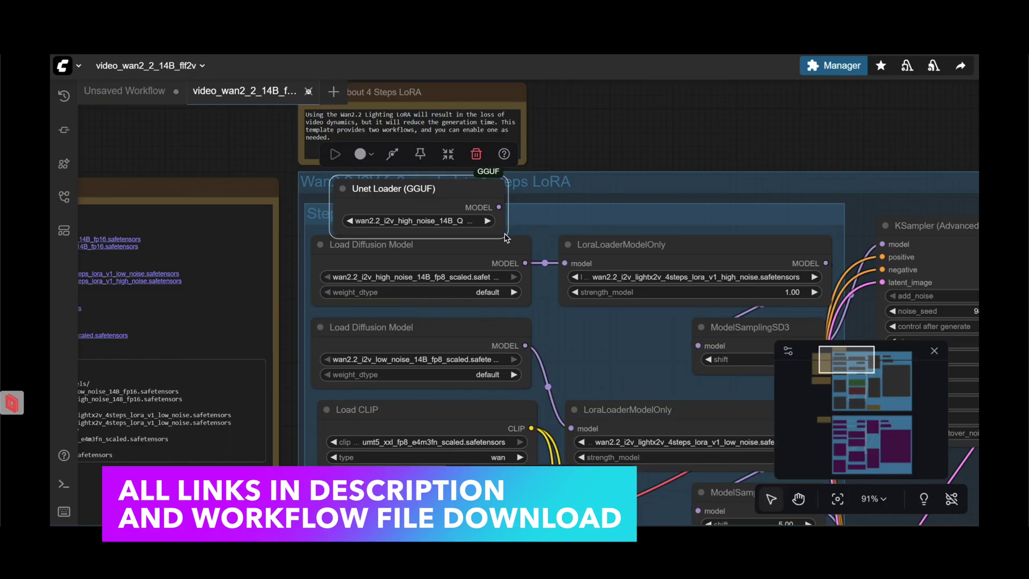
Widen and reposition the Unet Loader, then remove its trial link to the high-noise LoRA loader.
left_click_drag(525, 237, 543, 234)
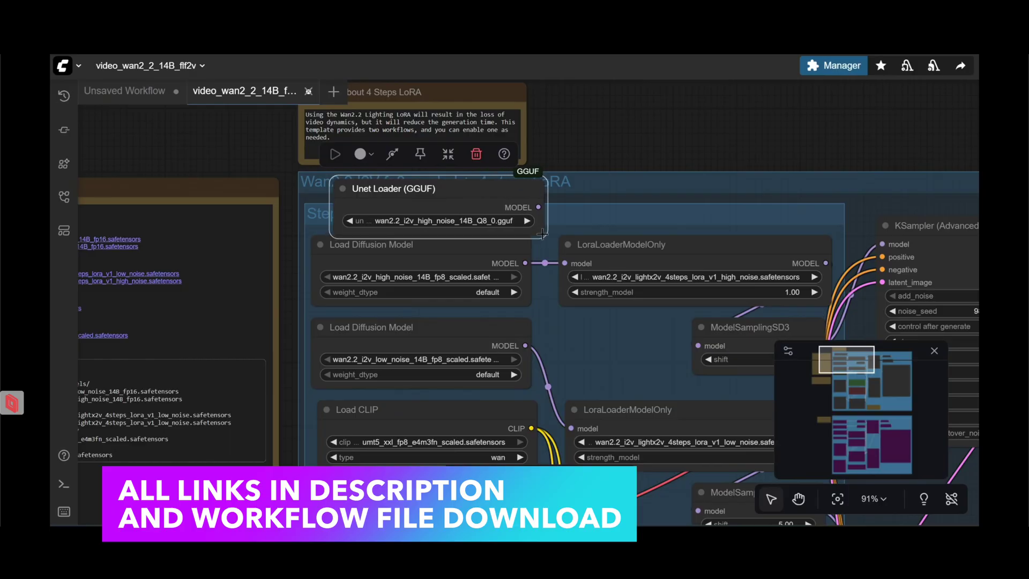
left_click_drag(474, 191, 457, 188)
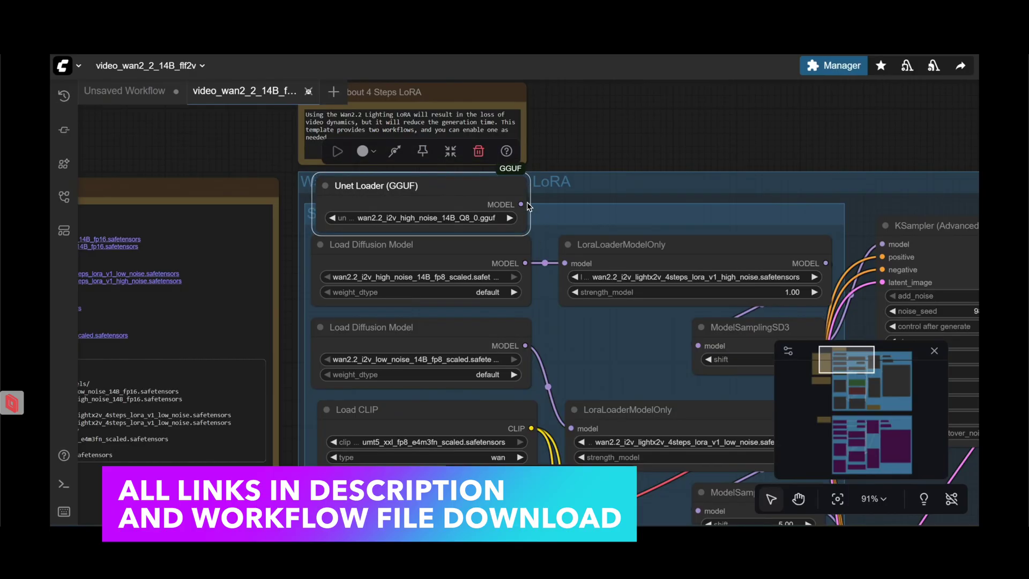
left_click_drag(522, 204, 584, 261)
left_click(549, 247)
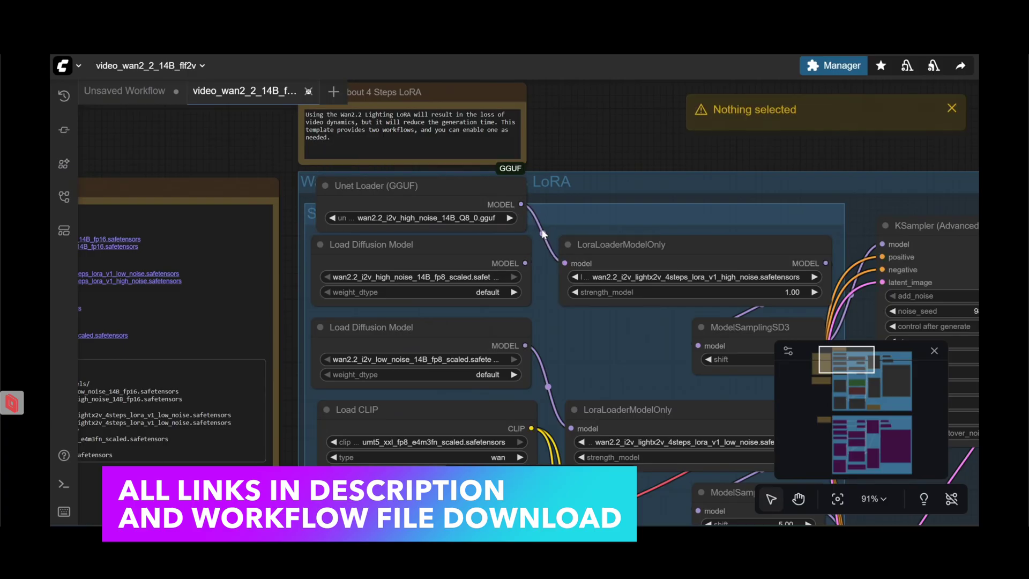
left_click(544, 236)
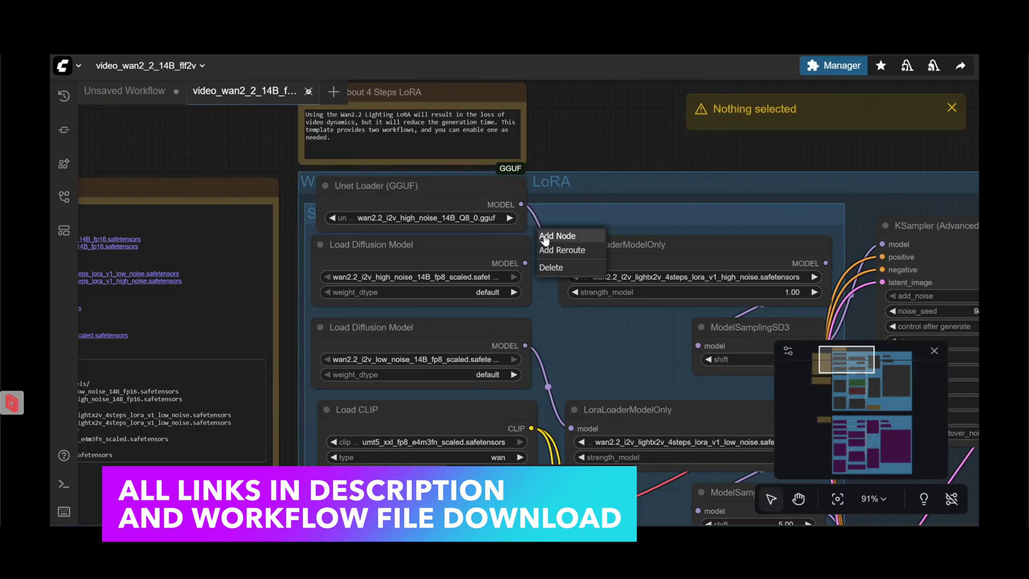
left_click(555, 268)
mouse_move(850, 365)
left_mouse_down()
mouse_move(870, 366)
mouse_move(841, 367)
left_mouse_up()
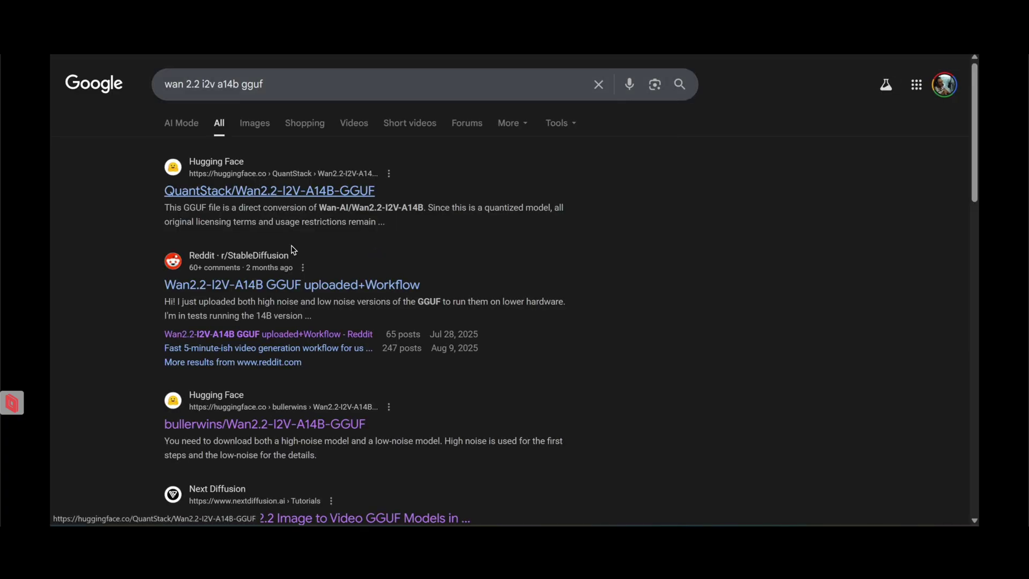
Browse the HighNoise and LowNoise folders in QuantStack's Wan2.2-I2V-A14B-GGUF files, then return to the workflow.
left_click(313, 192)
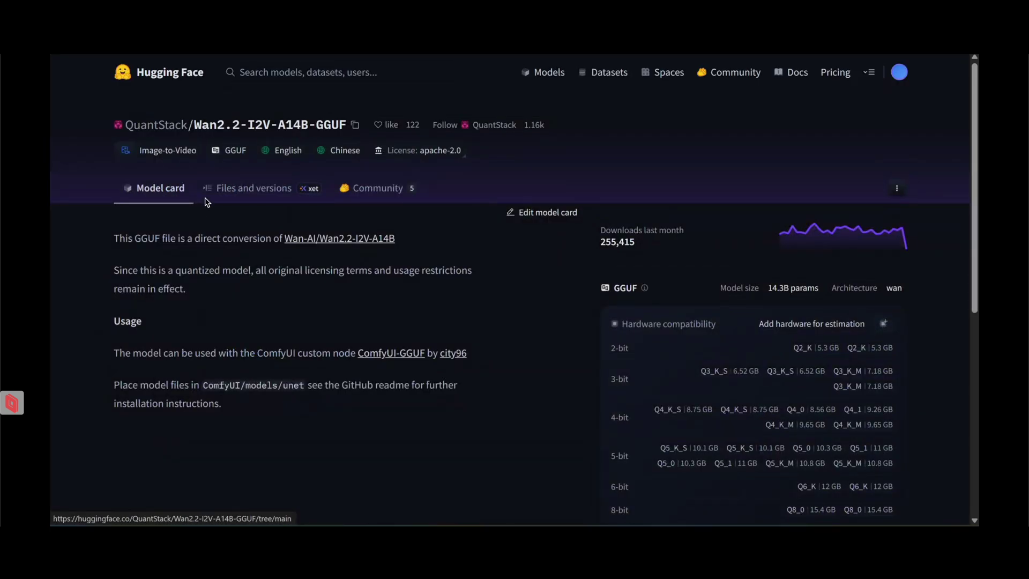
left_click(243, 198)
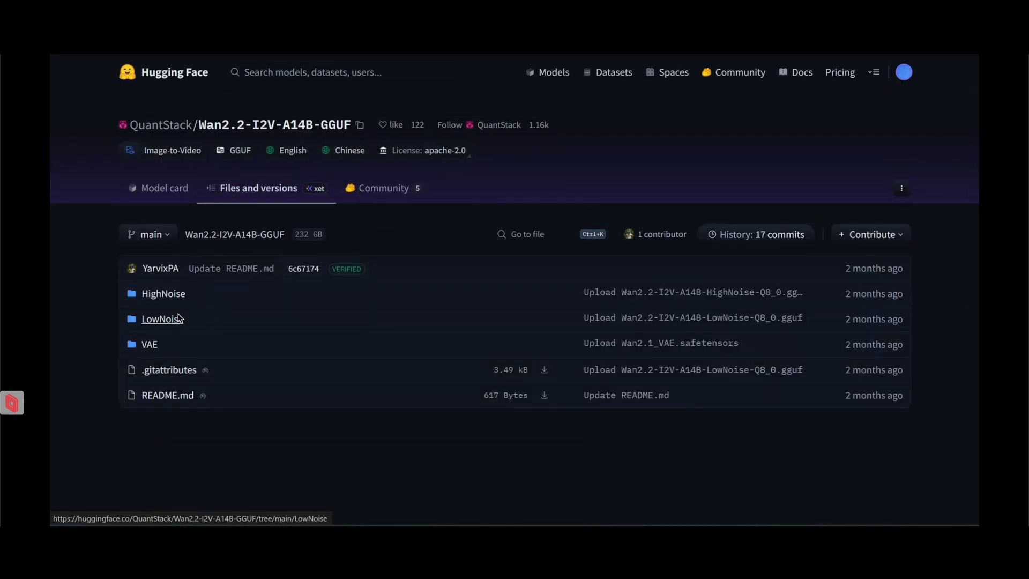
left_click(193, 302)
scroll(358, 349, "down", 3)
scroll(362, 352, "up", 3)
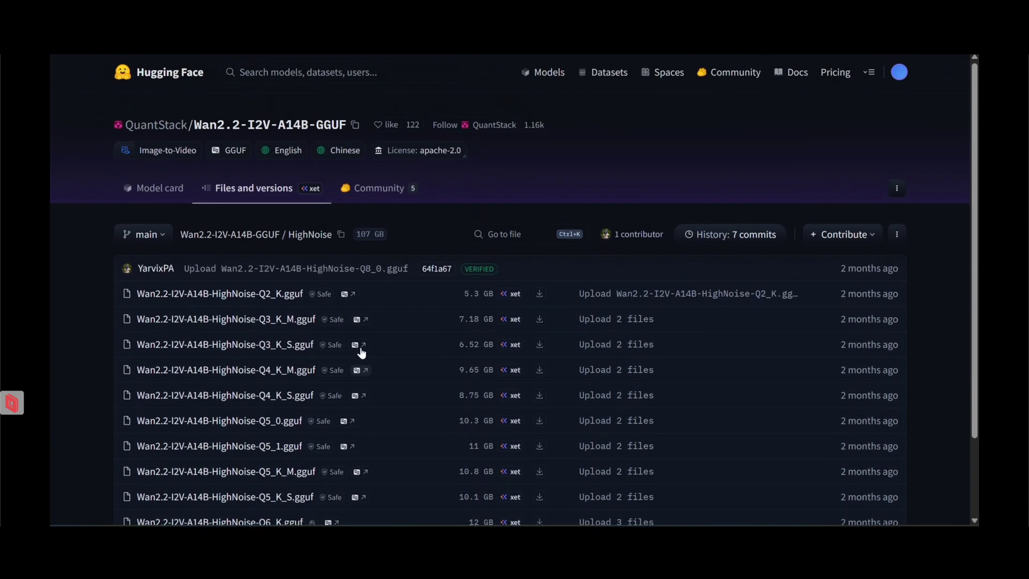
left_click(231, 234)
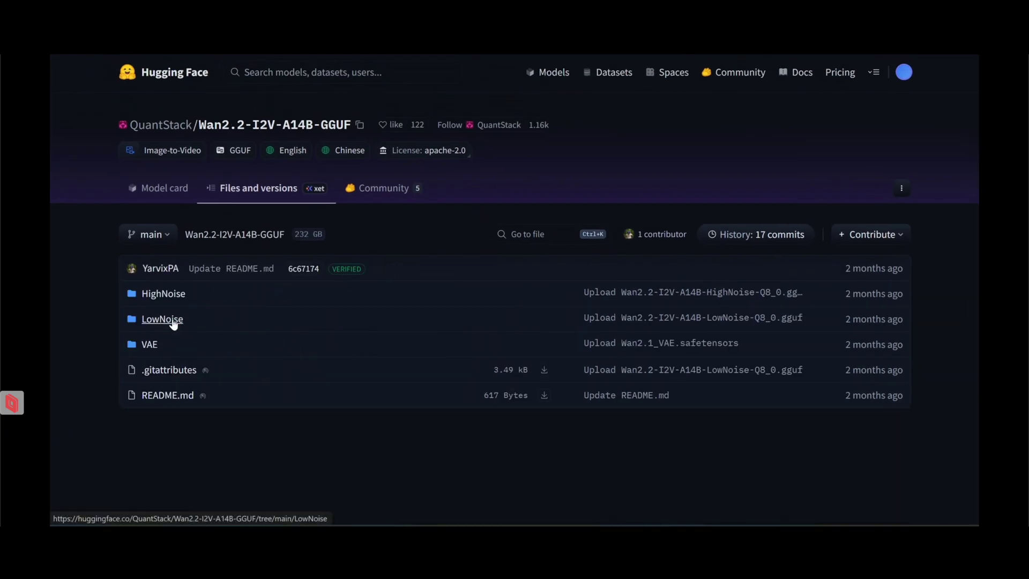
left_click(172, 320)
scroll(314, 315, "down", 3)
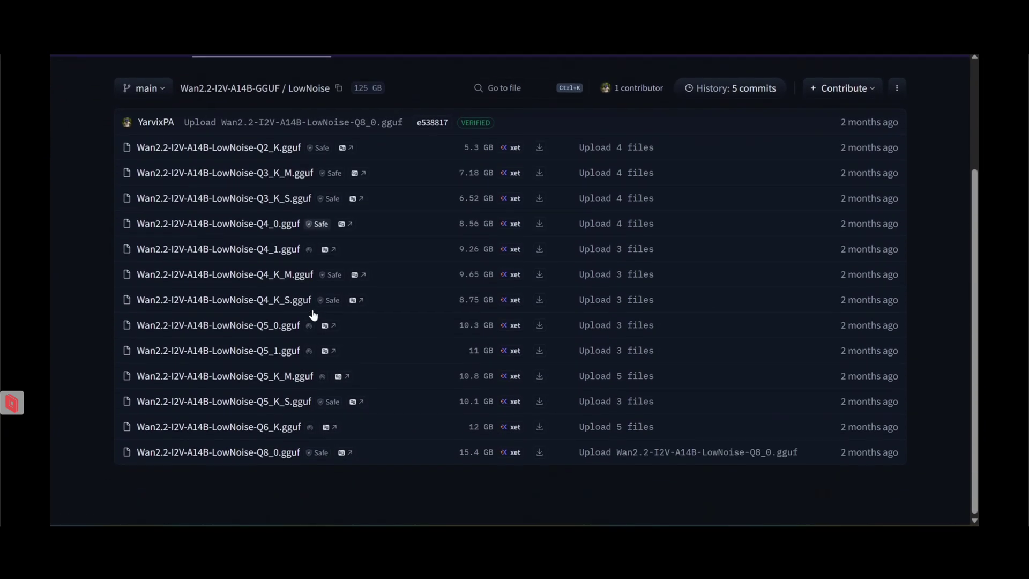
scroll(313, 315, "up", 3)
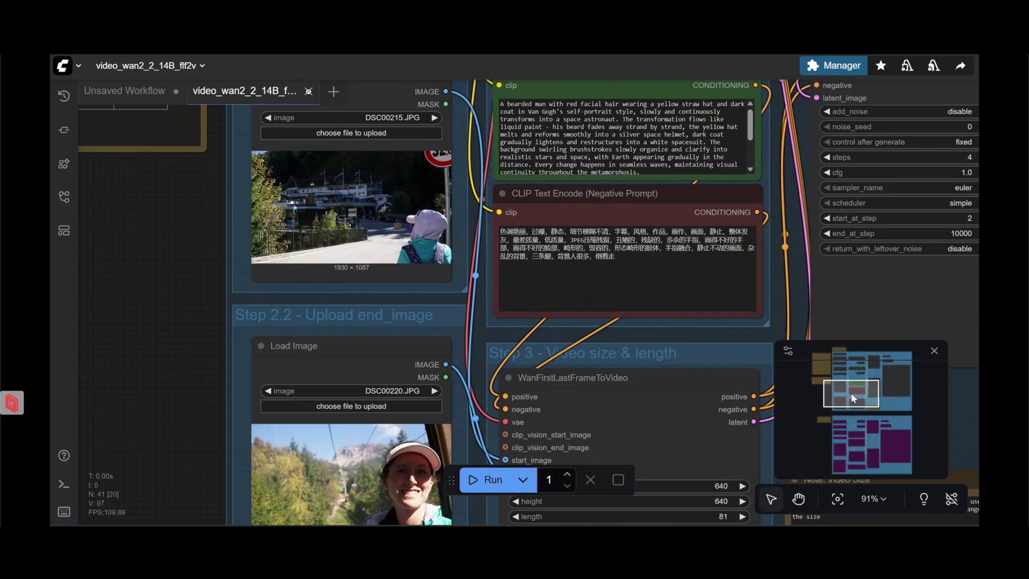
mouse_move(852, 393)
left_mouse_down()
mouse_move(871, 388)
mouse_move(867, 407)
mouse_move(877, 375)
mouse_move(897, 369)
mouse_move(857, 372)
mouse_move(844, 381)
mouse_move(848, 398)
mouse_move(860, 385)
mouse_move(845, 377)
mouse_move(856, 387)
left_mouse_up()
Paste a new positive prompt over the old one, then reduce it to just 'A'.
left_click(536, 263)
key("ctrl+a")
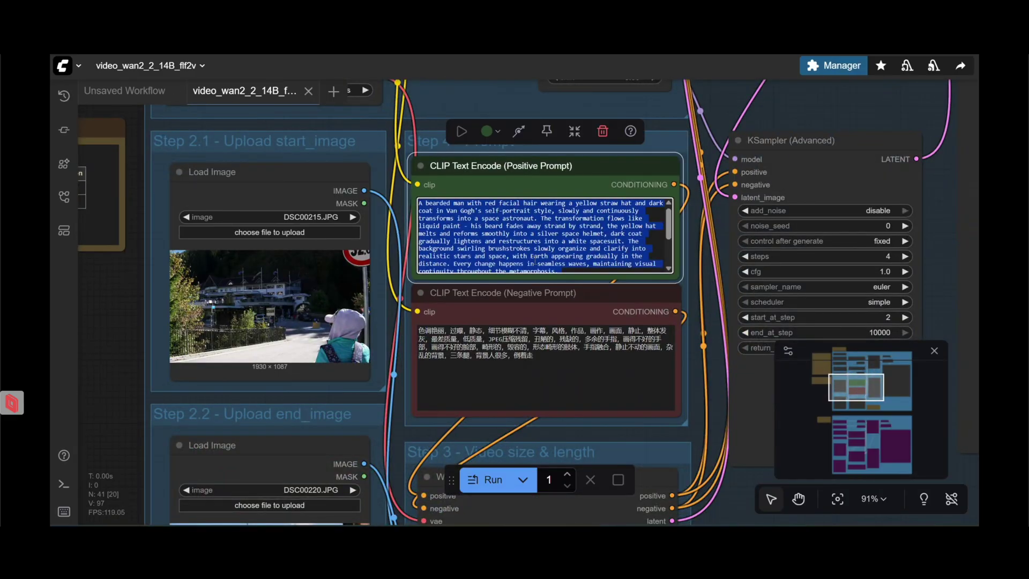
type("A Consistent soft lighting throughout, medium close-up maintaining same framing, central composition stays fixed, gentle color temperature shift from warm to cool, gradual contrast increase, smooth style transition from painterly to photorealistic. Static camera with subtle slow zoom, emphasizing the flowing transformation process without abrupt changes.")
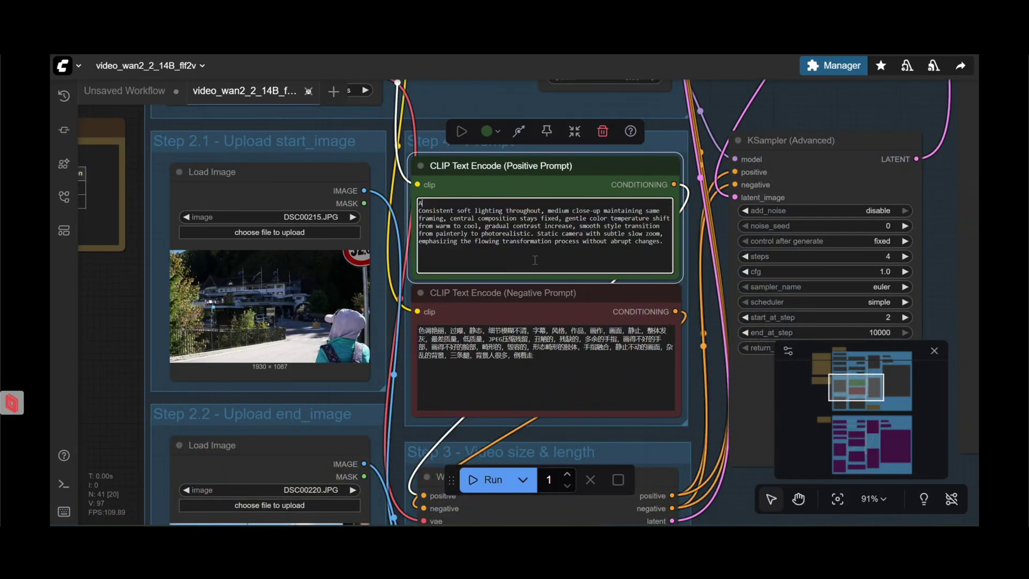
key("ctrl+a")
type("A")
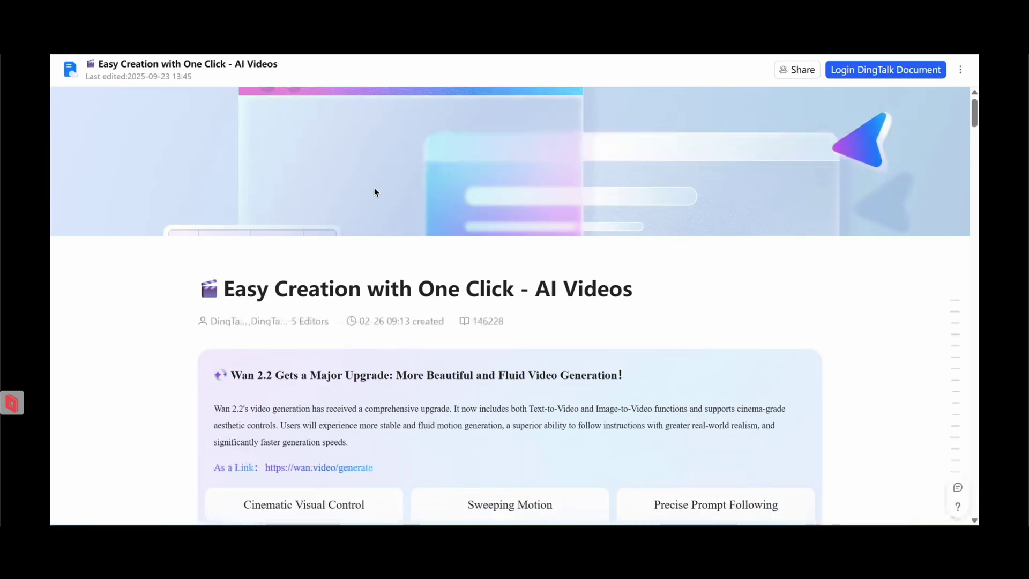
Find the 'drone' camera-movement examples in the DingTalk AI Videos guide.
scroll(385, 363, "down", 20)
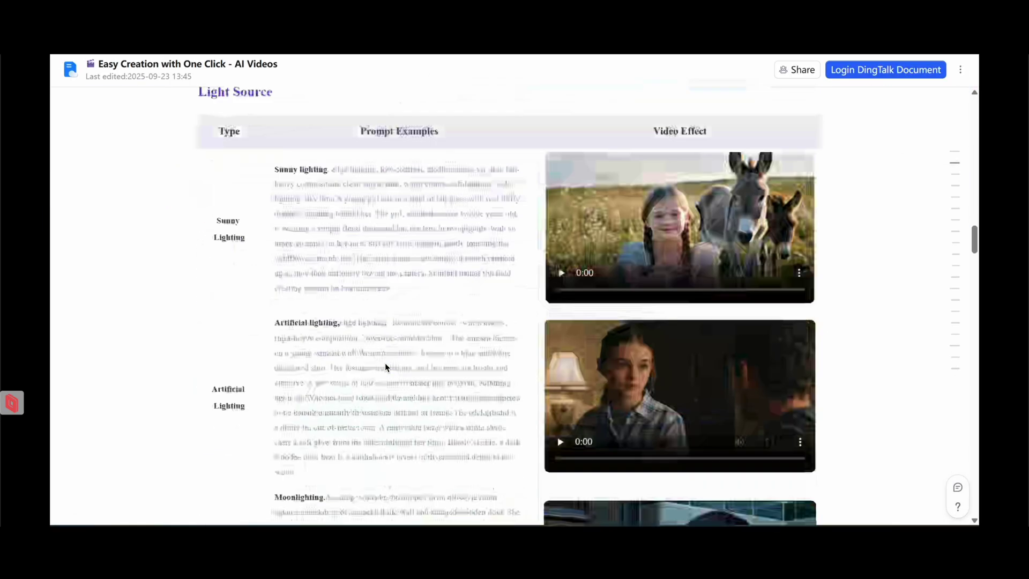
key("ctrl+f")
type("drone")
key("Escape")
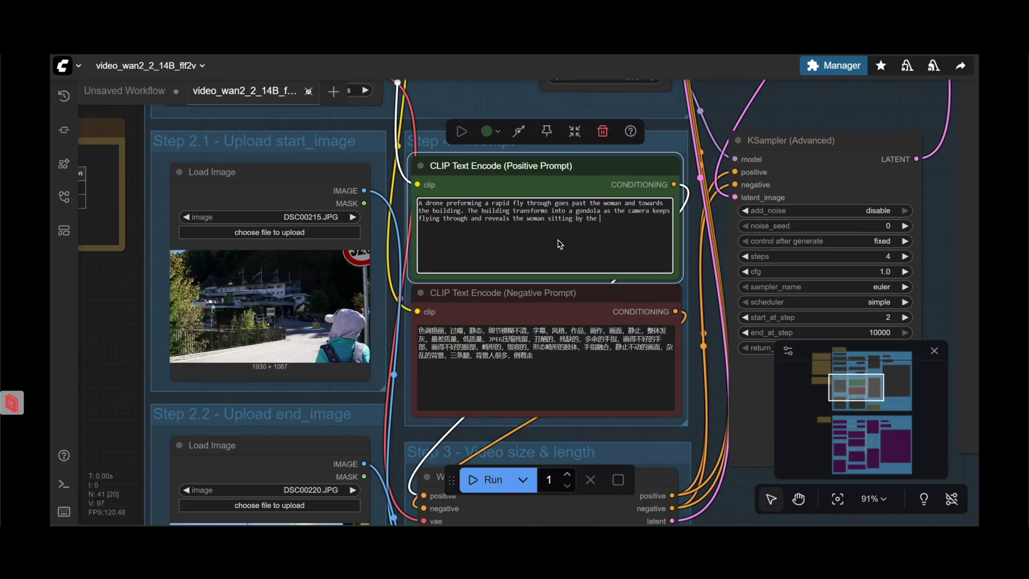
Pan across the model loader, LoRA, sampler and video output nodes.
mouse_move(857, 387)
left_mouse_down()
mouse_move(848, 363)
mouse_move(866, 398)
left_mouse_up()
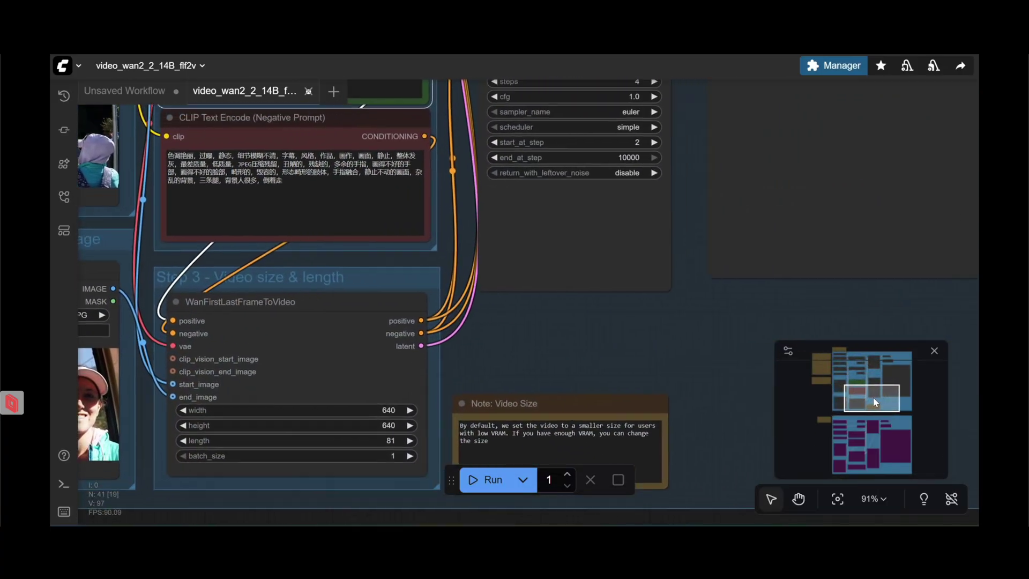
left_click_drag(875, 401, 855, 381)
Run the workflow, then dismiss the execution-failed message.
left_click(487, 480)
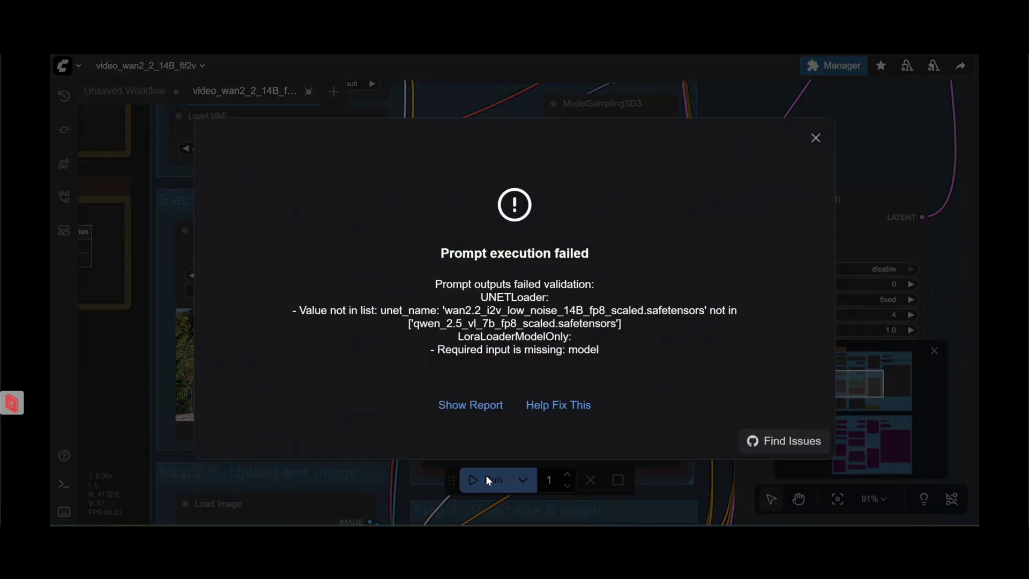
left_click(817, 139)
left_click_drag(856, 387, 841, 360)
Feed the high- and low-noise GGUF MODEL outputs into both LoraLoaderModelOnly nodes, then rerun.
left_click_drag(571, 160, 615, 218)
left_click_drag(516, 156, 521, 300)
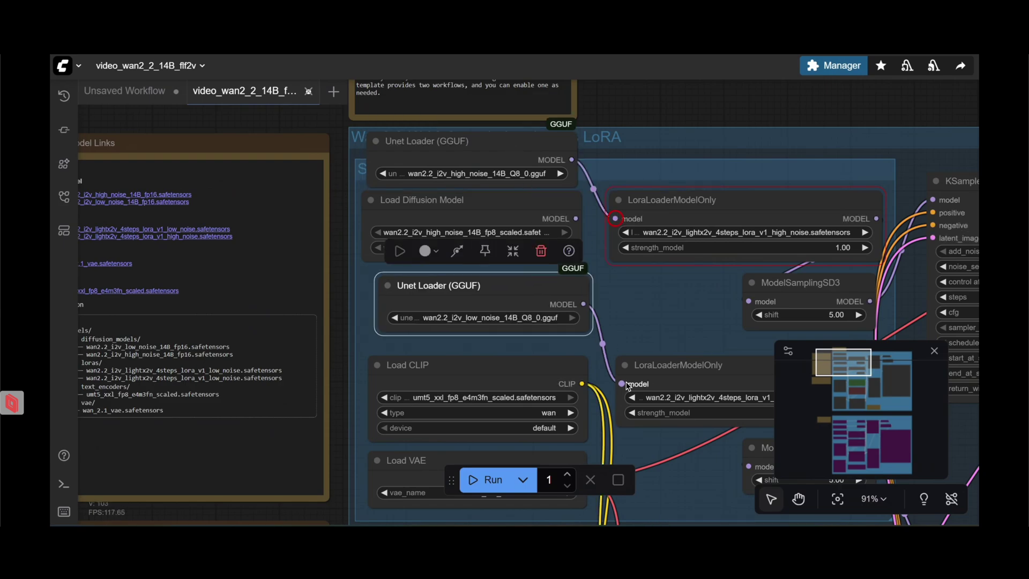
left_click(842, 377)
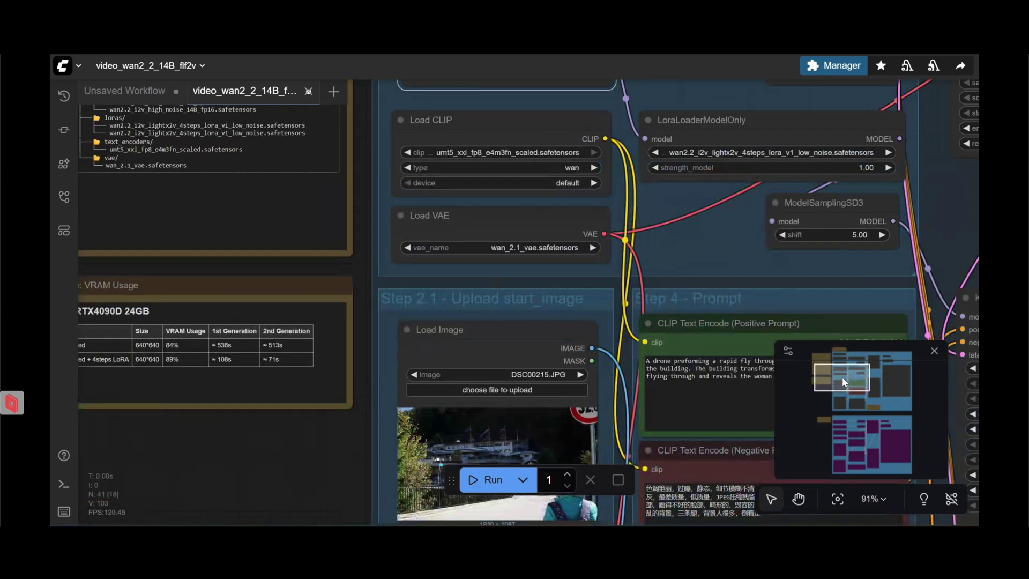
left_click(485, 480)
left_click_drag(847, 398, 860, 400)
Check the queue and server console log, then play the finished drone fly-through video in Save Video.
left_click(65, 95)
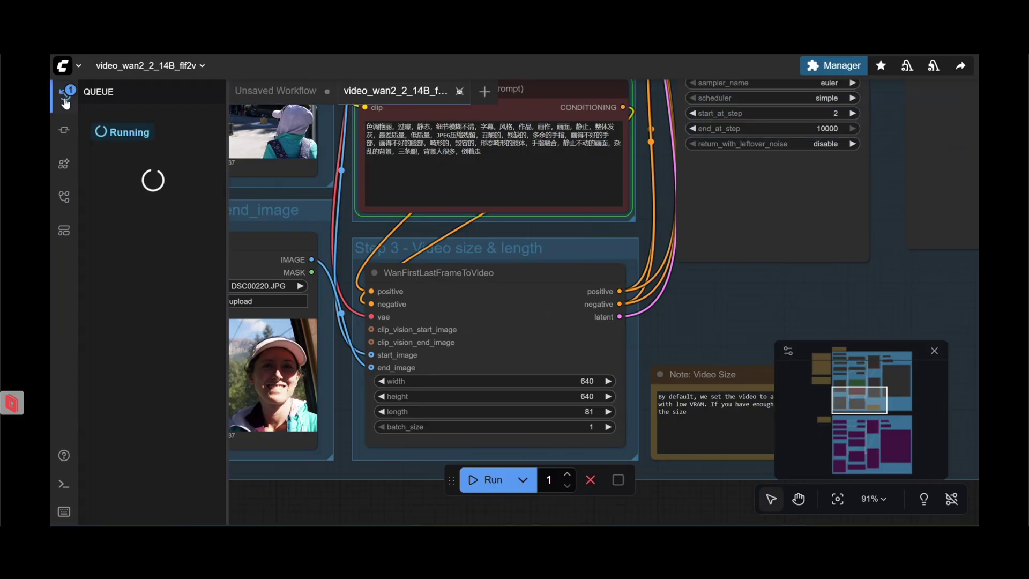
left_click(65, 99)
key("alt+Tab")
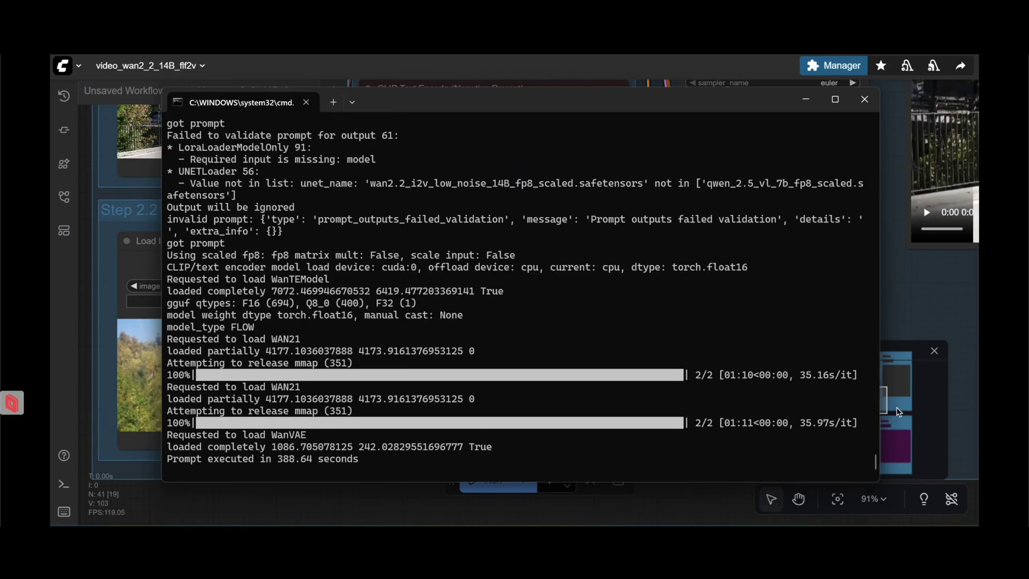
left_click_drag(892, 409, 893, 384)
left_click(457, 430)
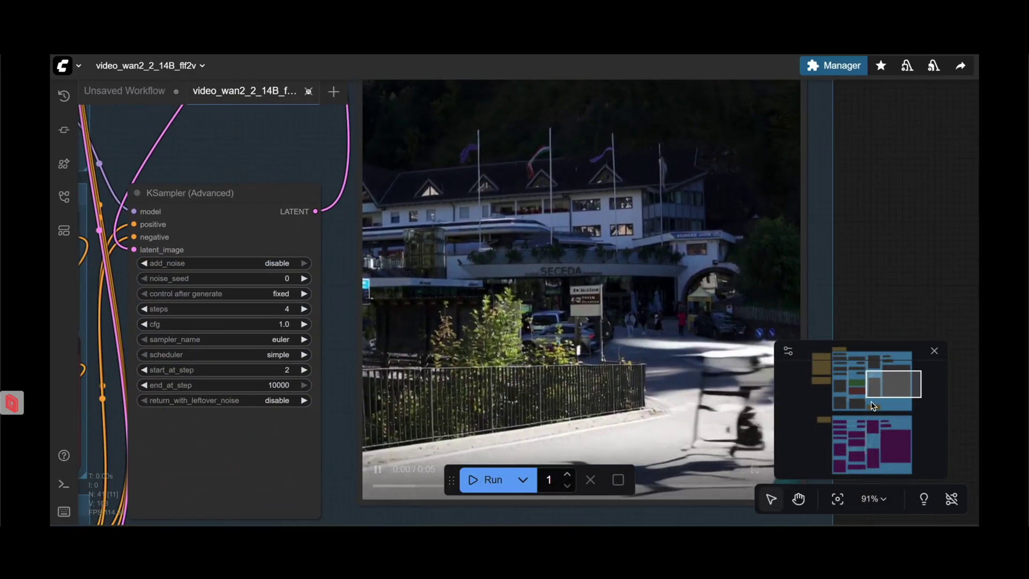
left_click_drag(873, 394, 899, 385)
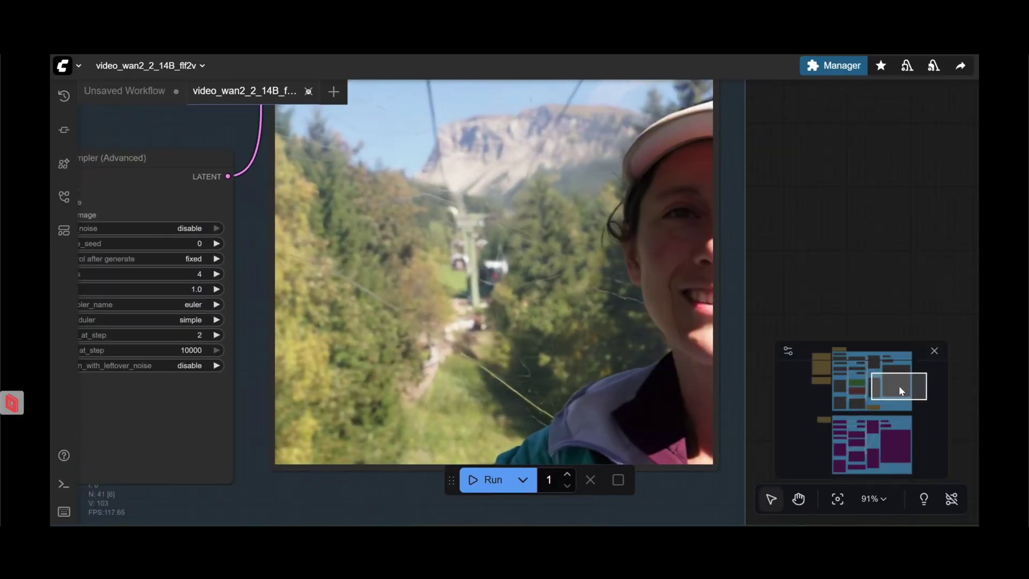
mouse_move(610, 378)
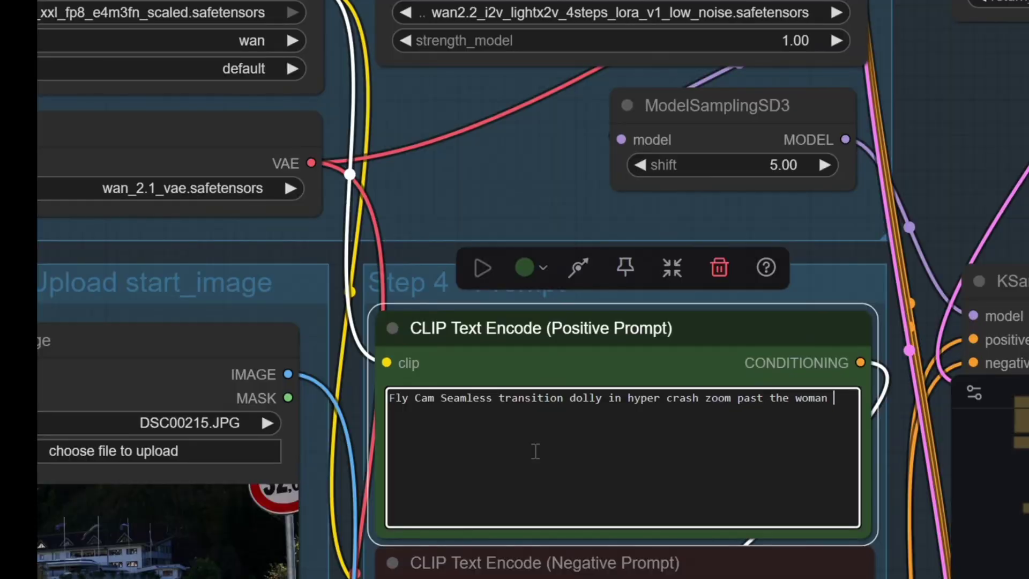
Extend the positive prompt with 'into the building - building'.
type("into the buildin")
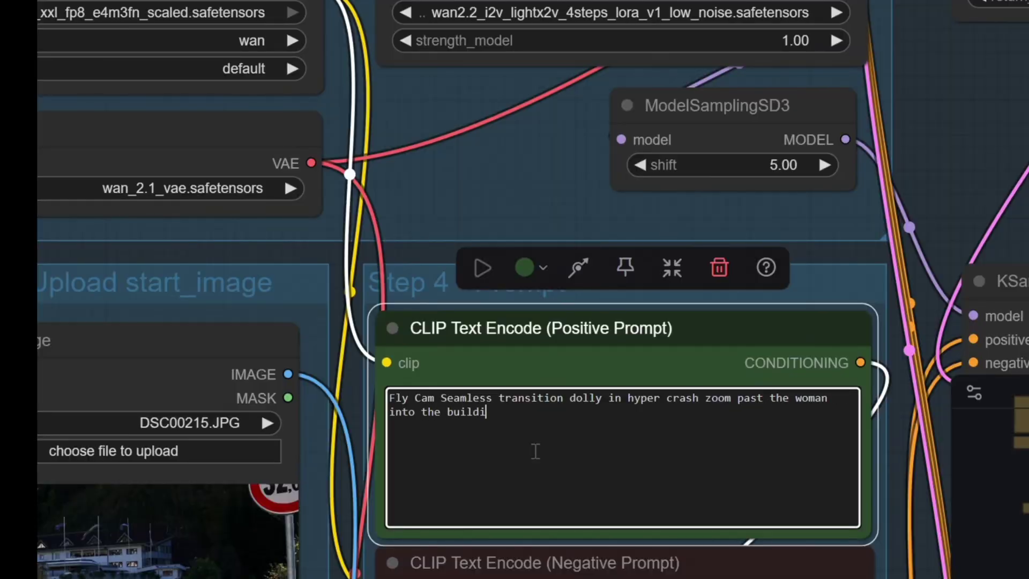
type("g - building")
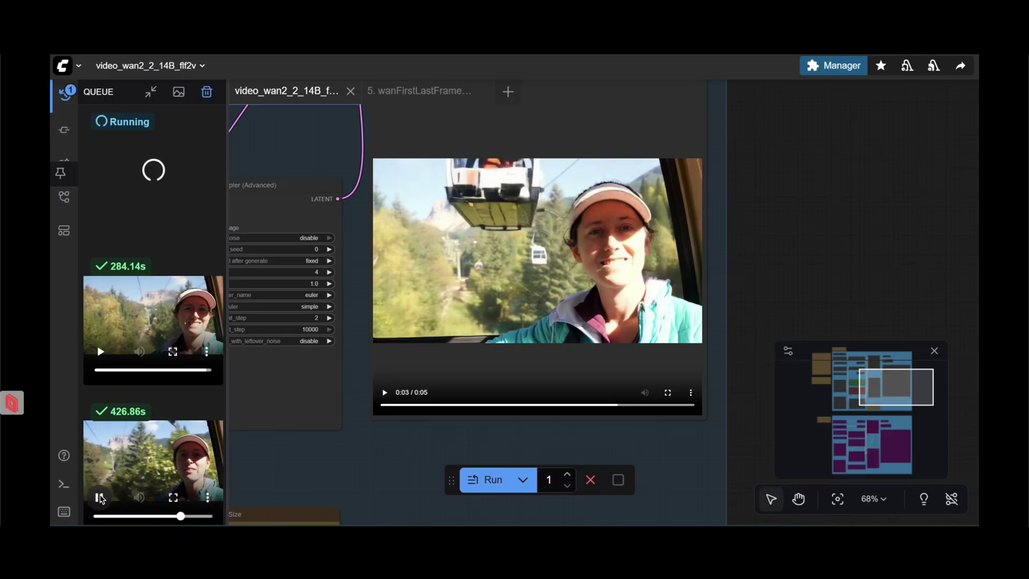
Pause the second result video and move the canvas to show the KSampler and newest video preview.
left_click(99, 497)
mouse_move(847, 391)
left_mouse_down()
mouse_move(846, 375)
mouse_move(856, 399)
left_mouse_up()
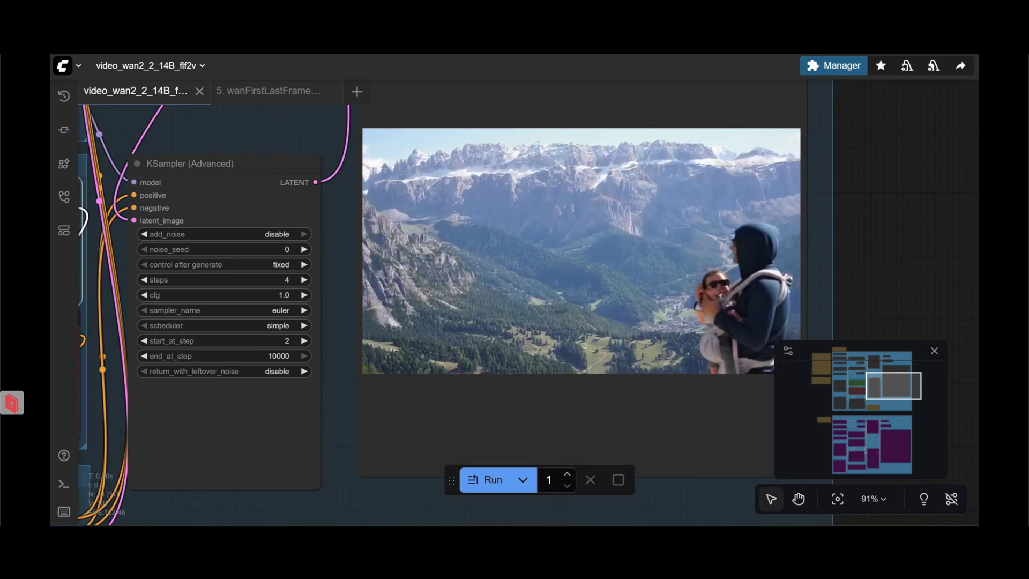
Scroll the view to follow the Save Video preview playing the chairlift transition clip.
scroll(748, 393, "right", 3)
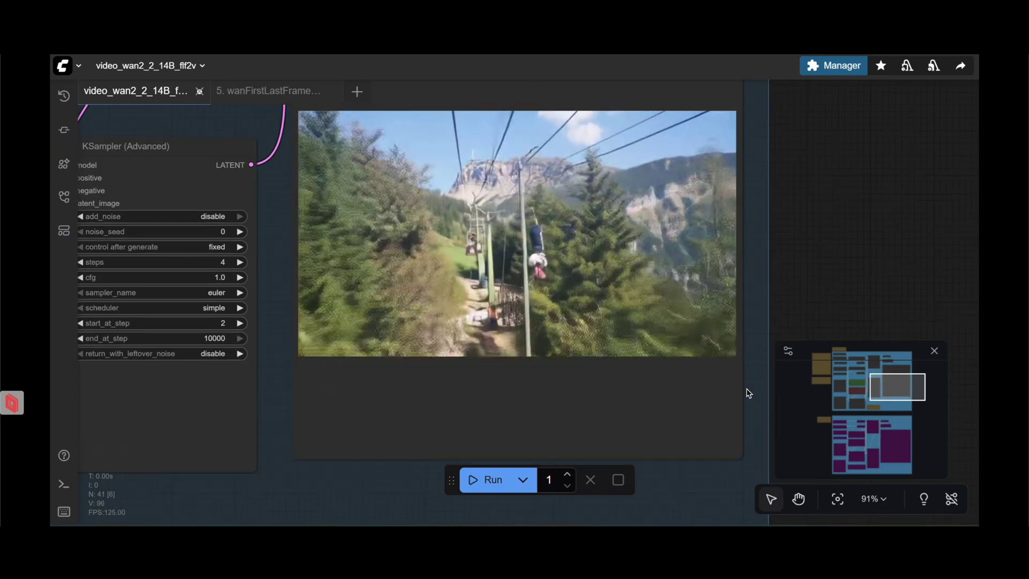